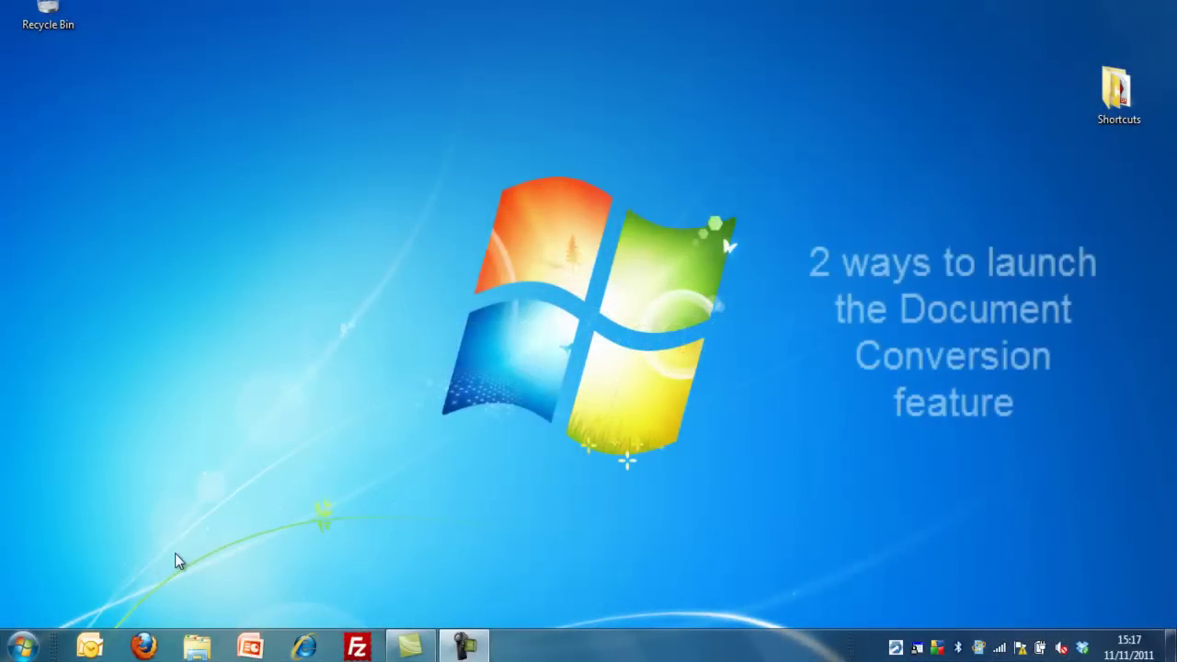
Launch Convert PDF from eCopy PDF Pro Office's Start menu jump list.
{"action": "left_click", "coordinate": [24, 649]}
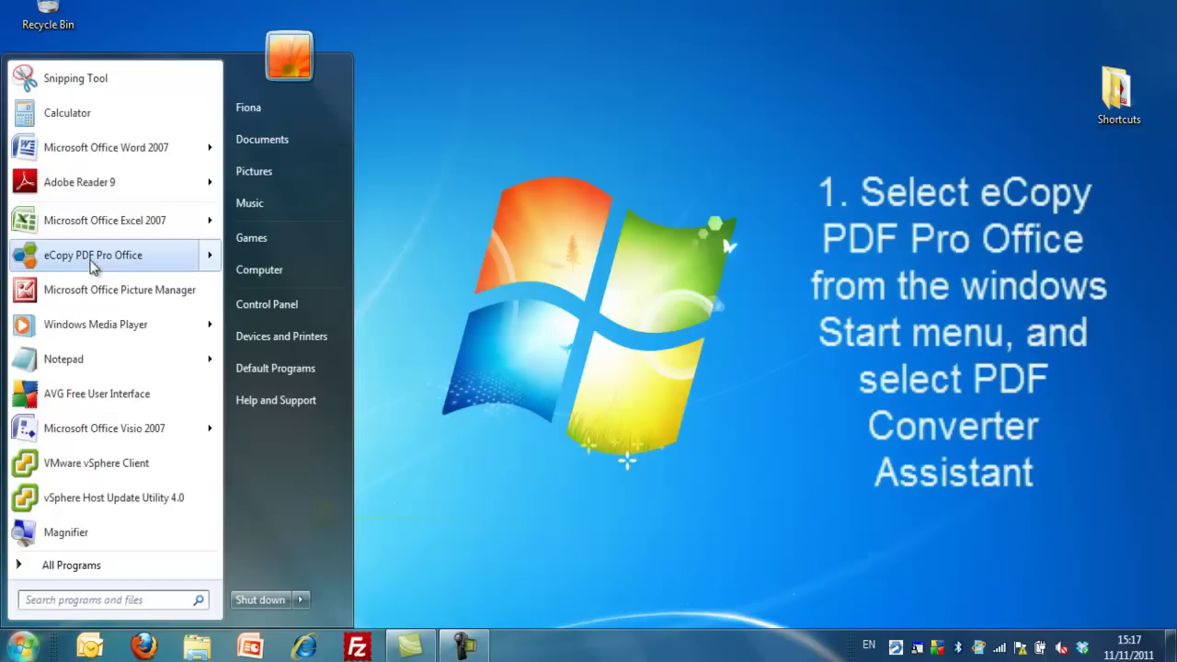
{"action": "left_click", "coordinate": [210, 255]}
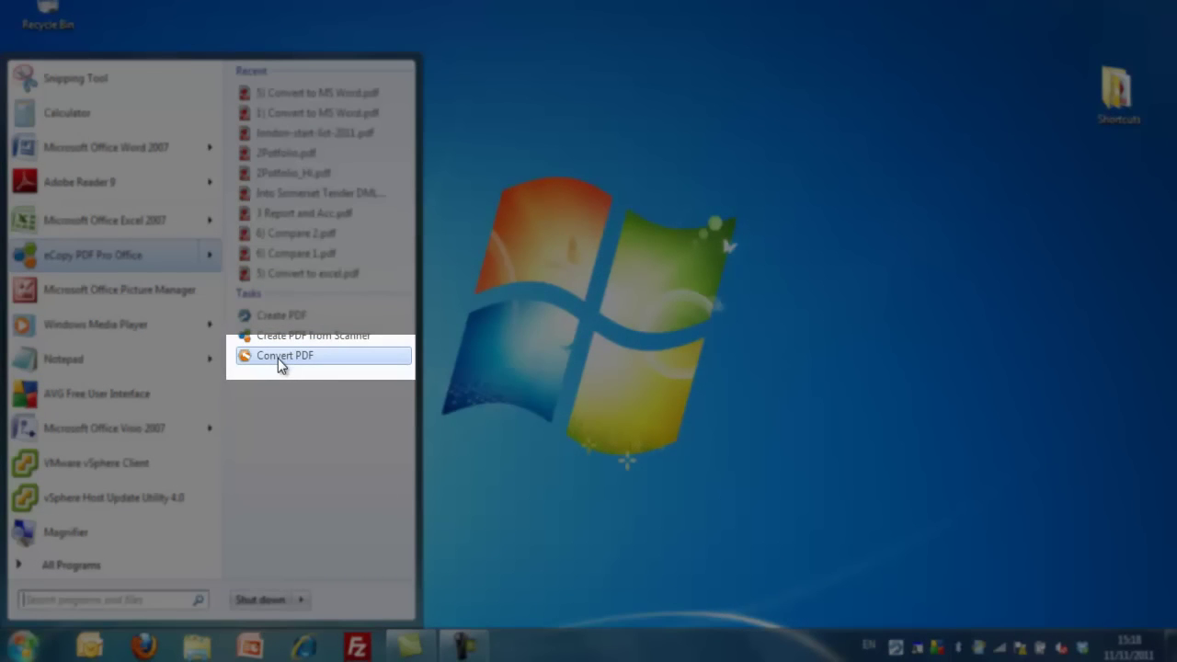
{"action": "left_click", "coordinate": [278, 358]}
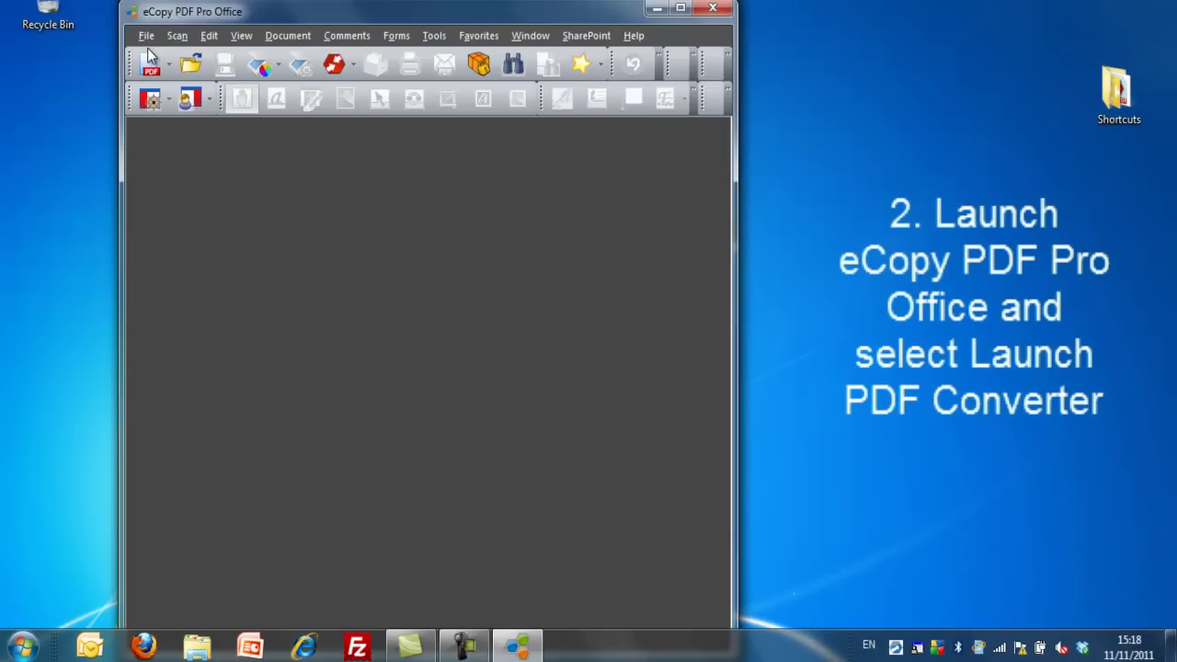
Open a sample PDF and look over the available PDF converter options.
{"action": "left_click", "coordinate": [145, 36]}
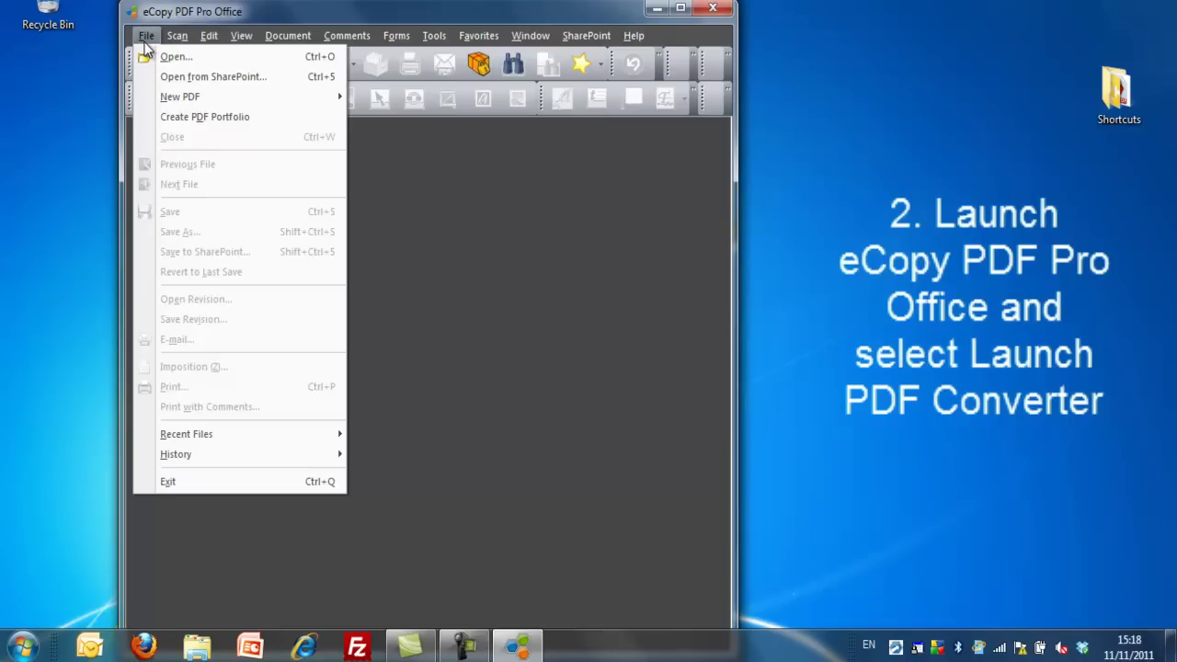
{"action": "left_click", "coordinate": [155, 58]}
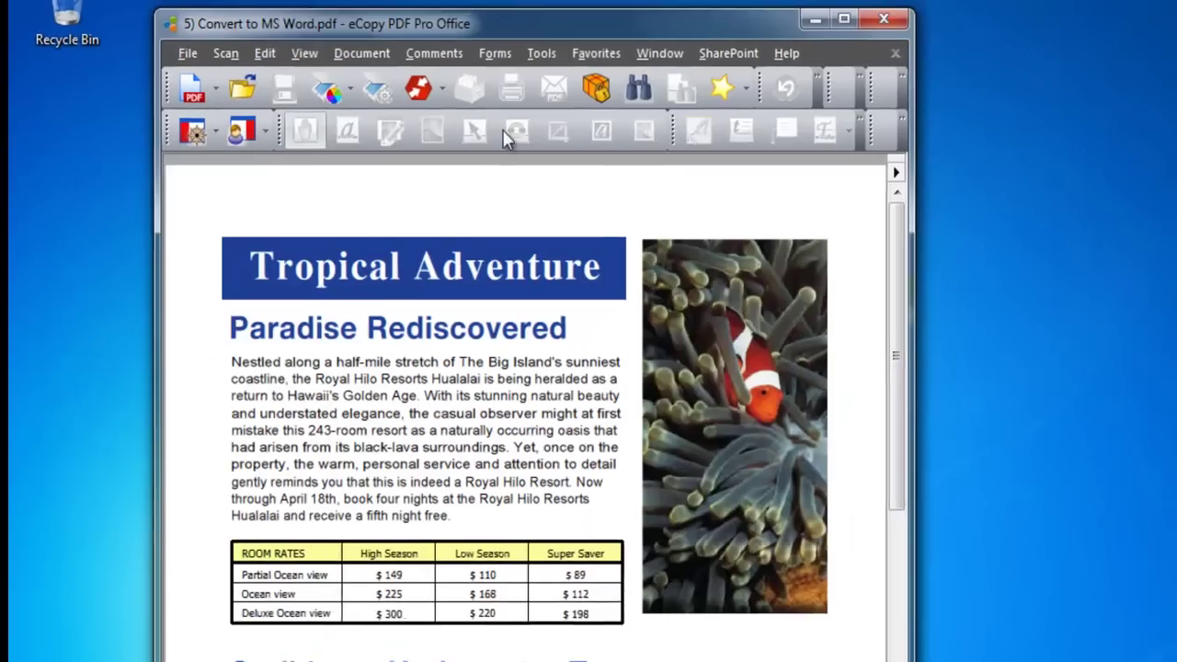
{"action": "left_click", "coordinate": [579, 60]}
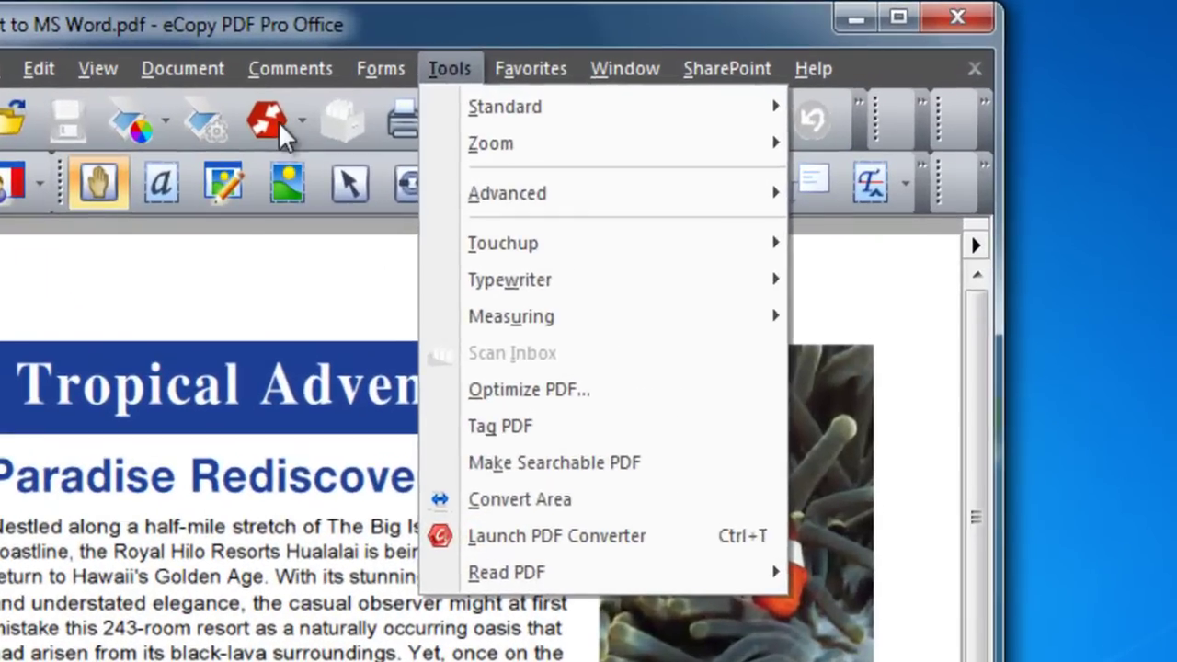
{"action": "left_click", "coordinate": [462, 103]}
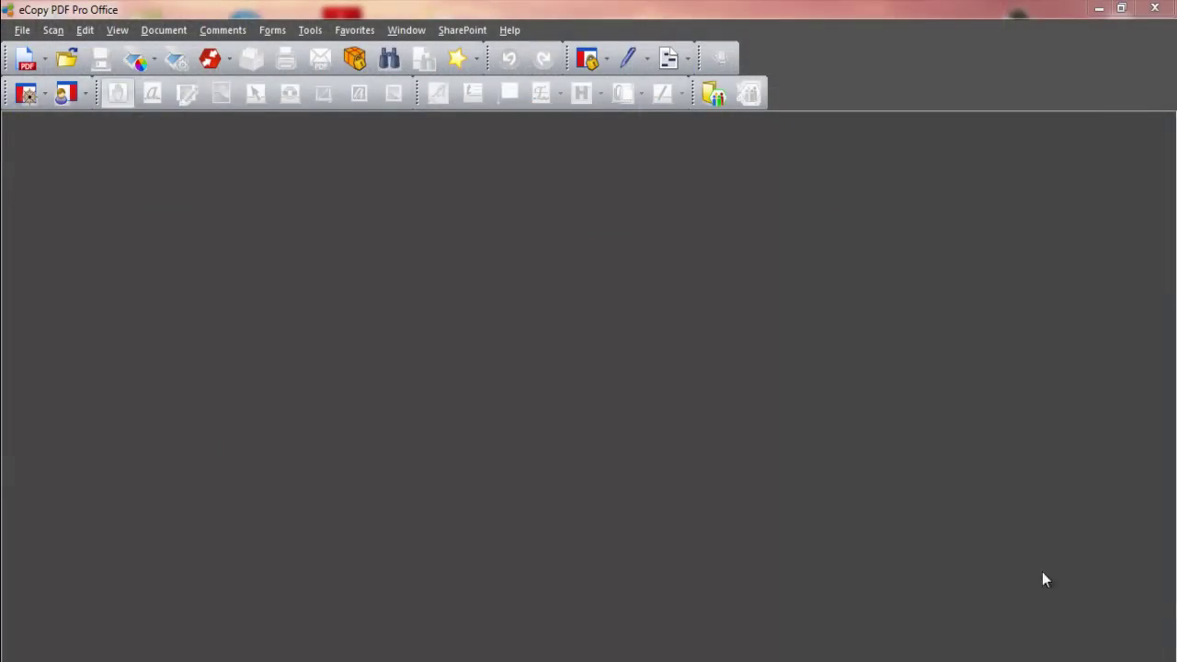
Open the sample '5) Convert to MS Word.pdf' from Documents.
{"action": "left_click", "coordinate": [20, 29]}
{"action": "left_click", "coordinate": [35, 50]}
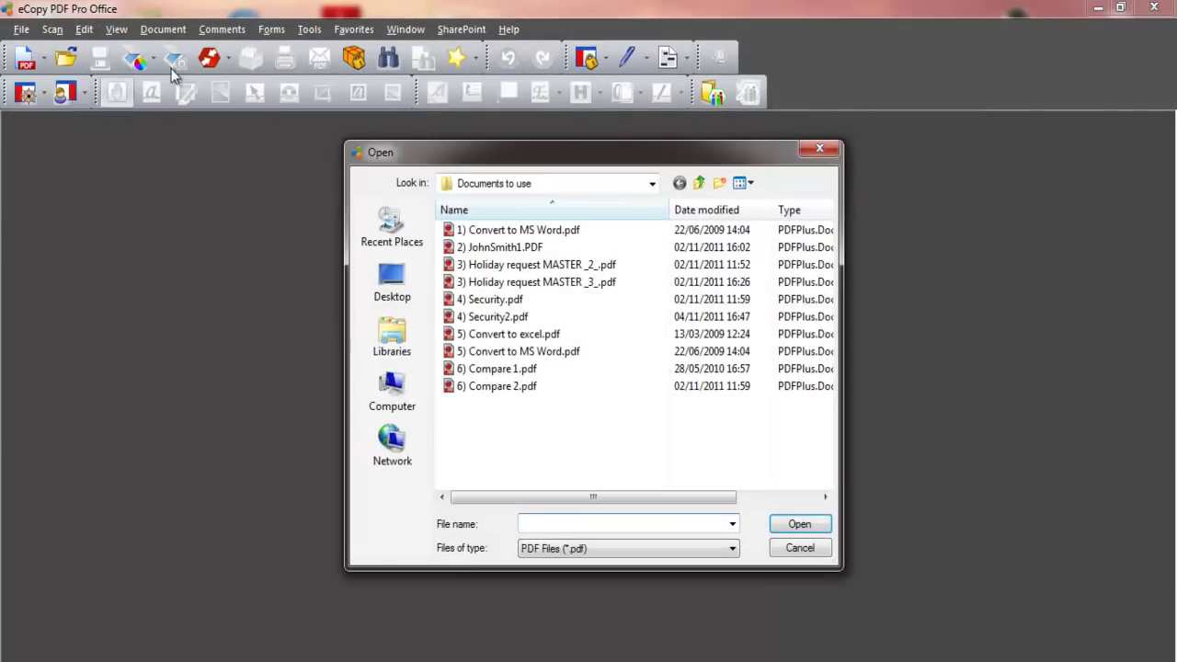
{"action": "left_click", "coordinate": [492, 354]}
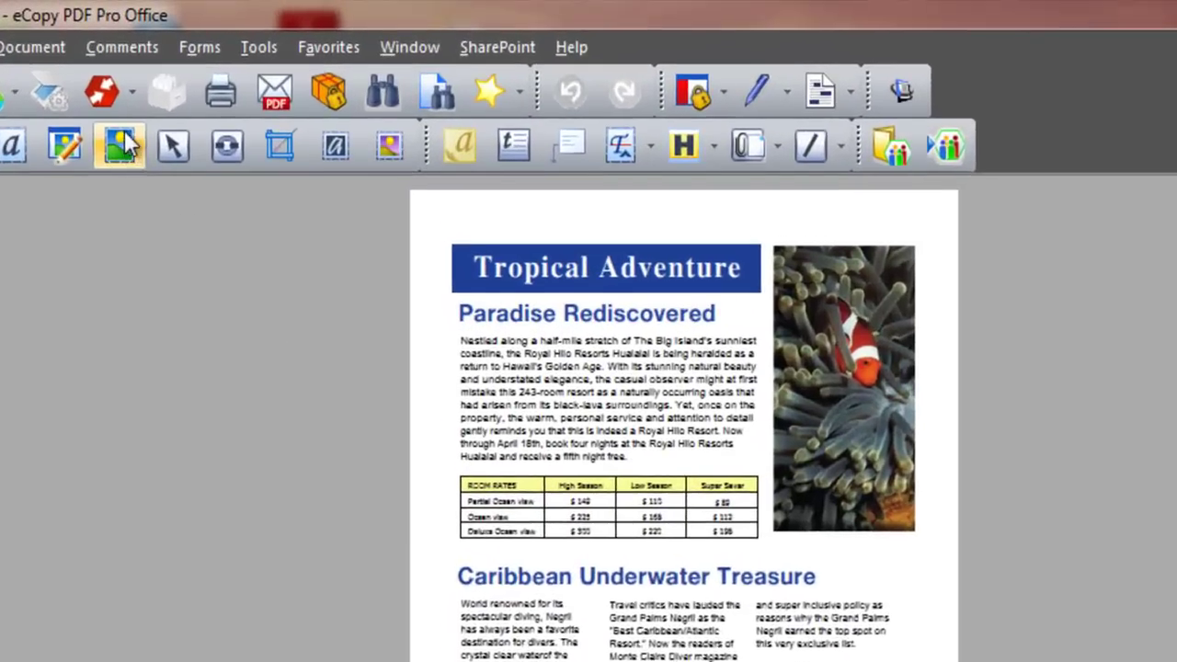
Try Convert Area by marking the brochure's first paragraph.
{"action": "left_click", "coordinate": [129, 92]}
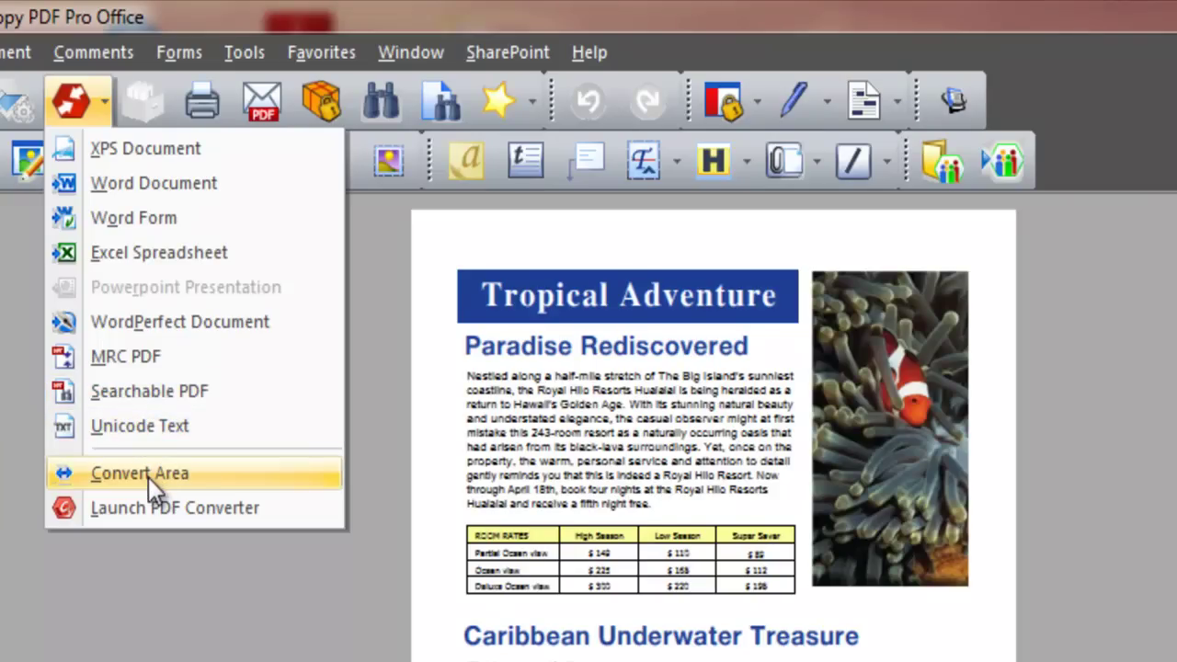
{"action": "left_click", "coordinate": [123, 469]}
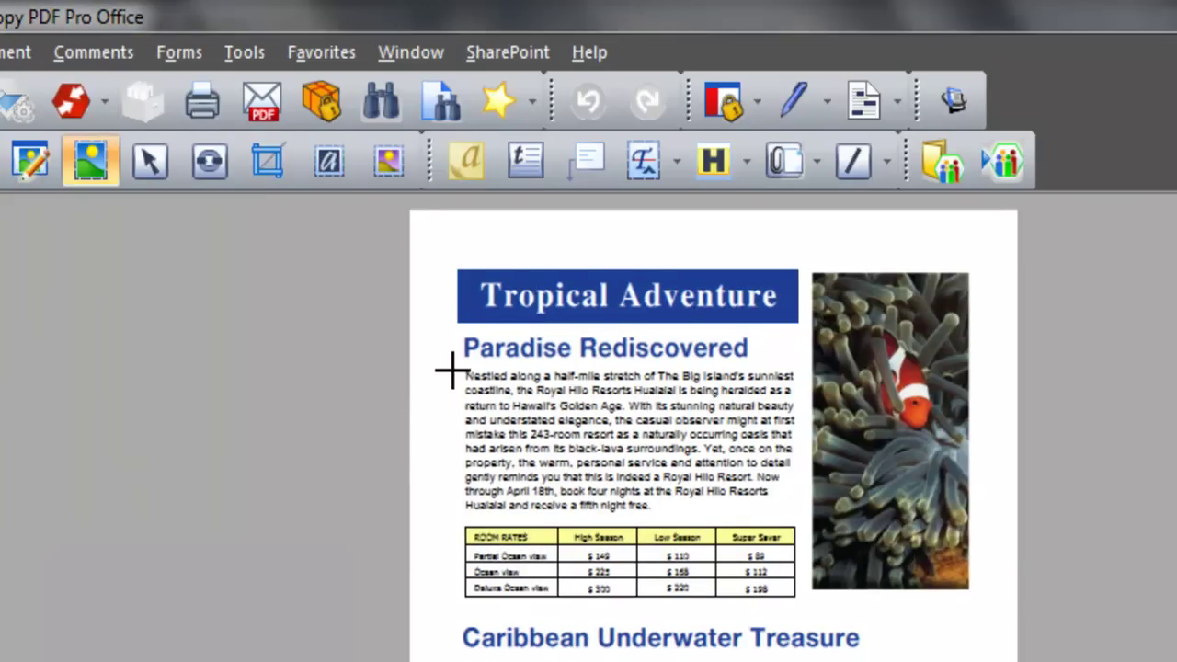
{"action": "mouse_move", "coordinate": [459, 364]}
{"action": "left_mouse_down"}
{"action": "mouse_move", "coordinate": [600, 474]}
{"action": "mouse_move", "coordinate": [805, 517]}
{"action": "left_mouse_up"}
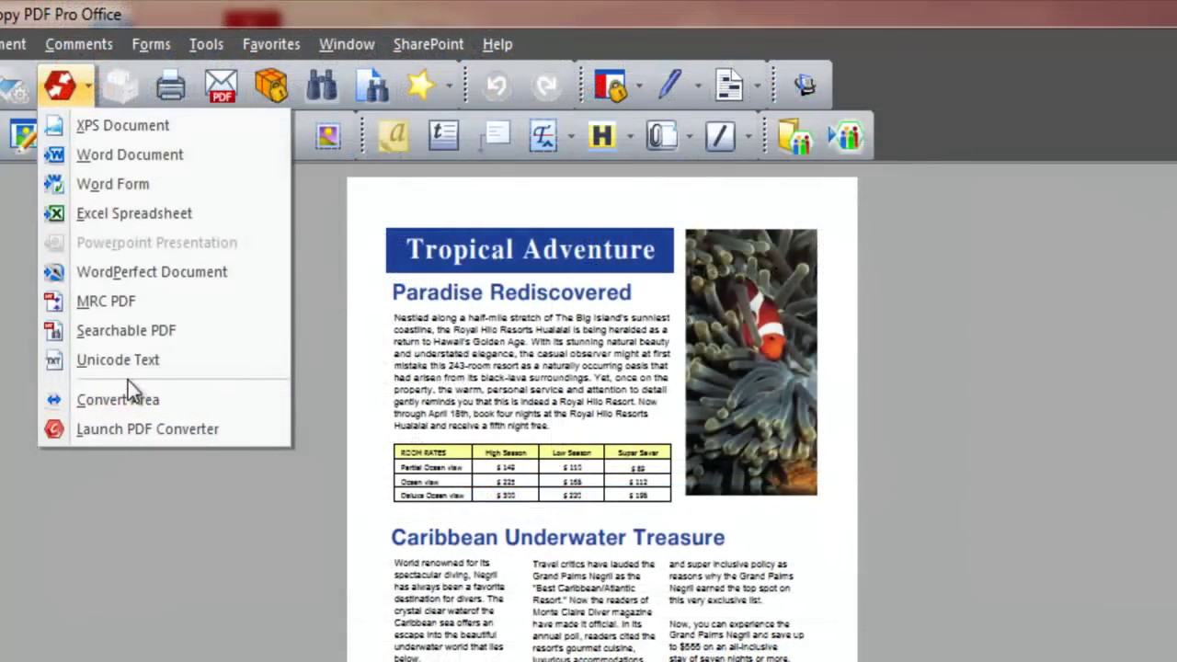
Start a Word Document conversion covering the whole document.
{"action": "left_click", "coordinate": [139, 165]}
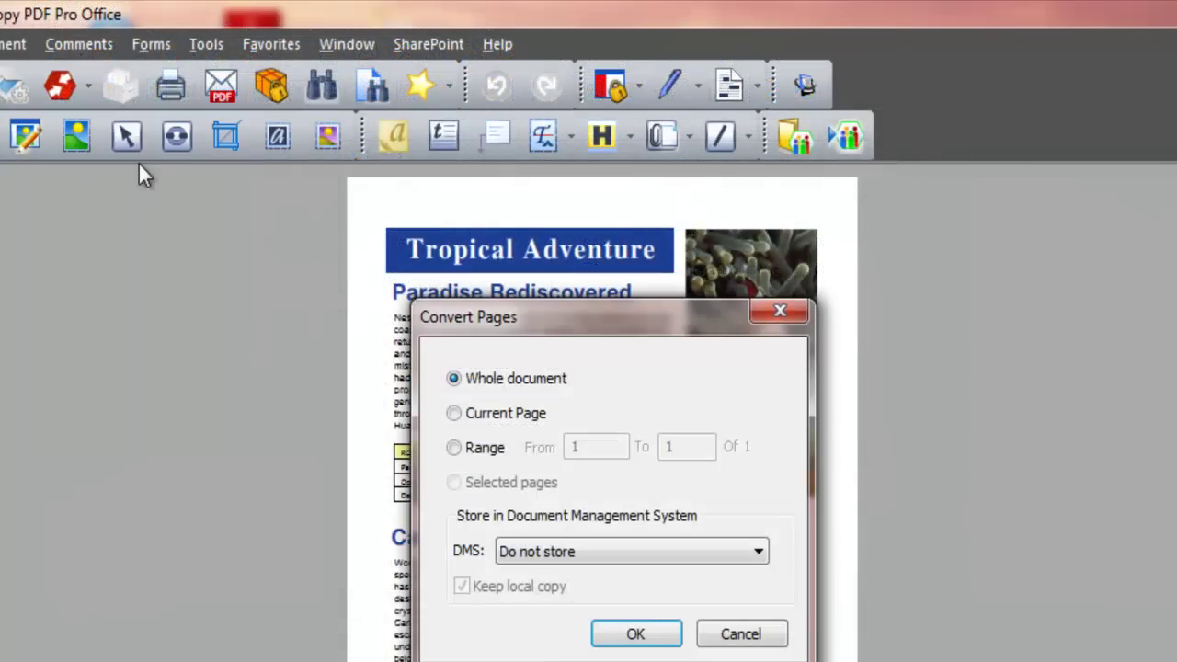
{"action": "left_click", "coordinate": [455, 419]}
{"action": "left_click", "coordinate": [453, 449]}
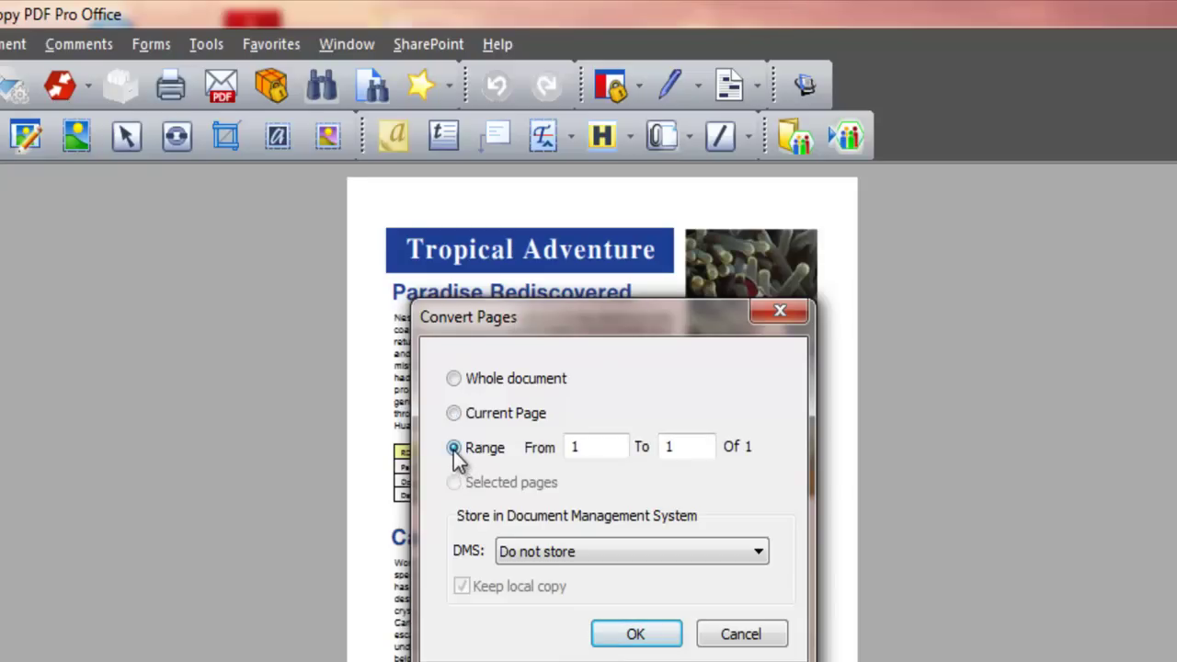
{"action": "left_click", "coordinate": [454, 378]}
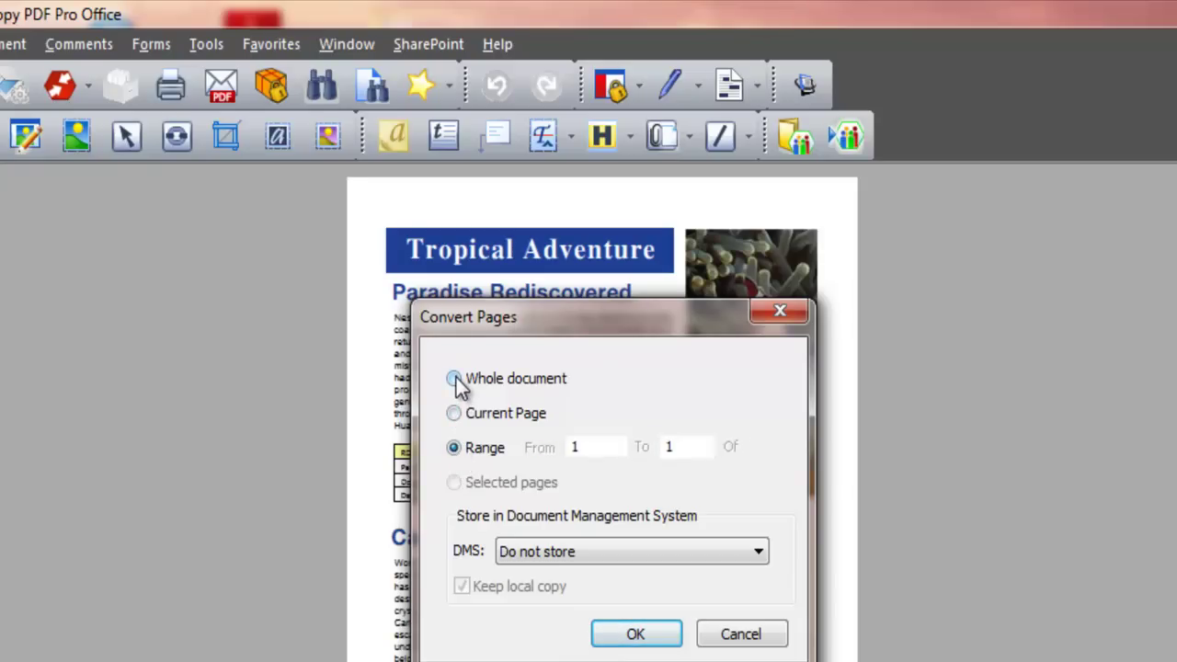
{"action": "left_click", "coordinate": [637, 635]}
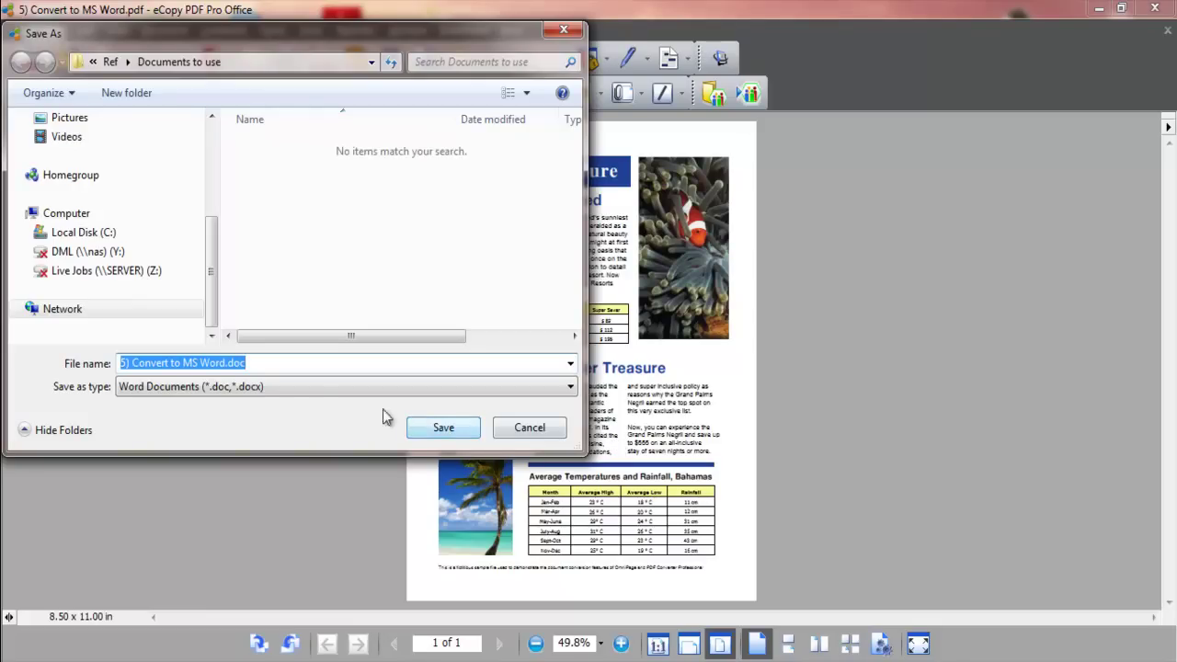
Save the Word output as '5) Convert to MS Word.doc'.
{"action": "left_click", "coordinate": [443, 430]}
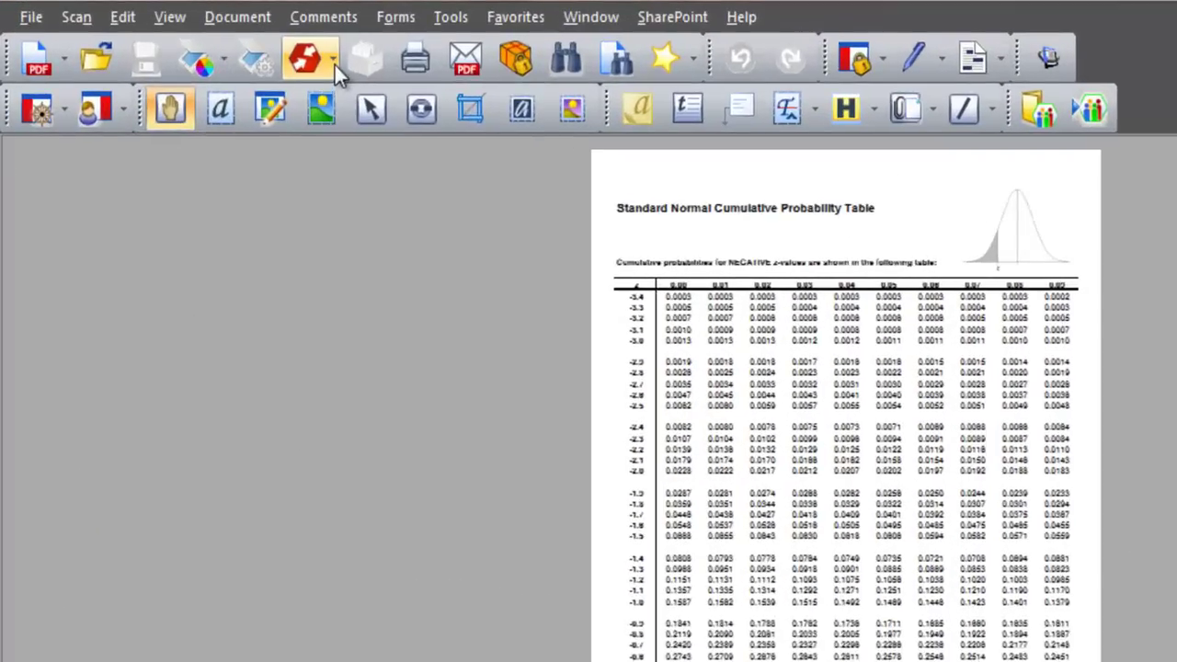
Choose Excel Spreadsheet conversion for the probability table PDF.
{"action": "left_click", "coordinate": [224, 61]}
{"action": "left_click", "coordinate": [352, 189]}
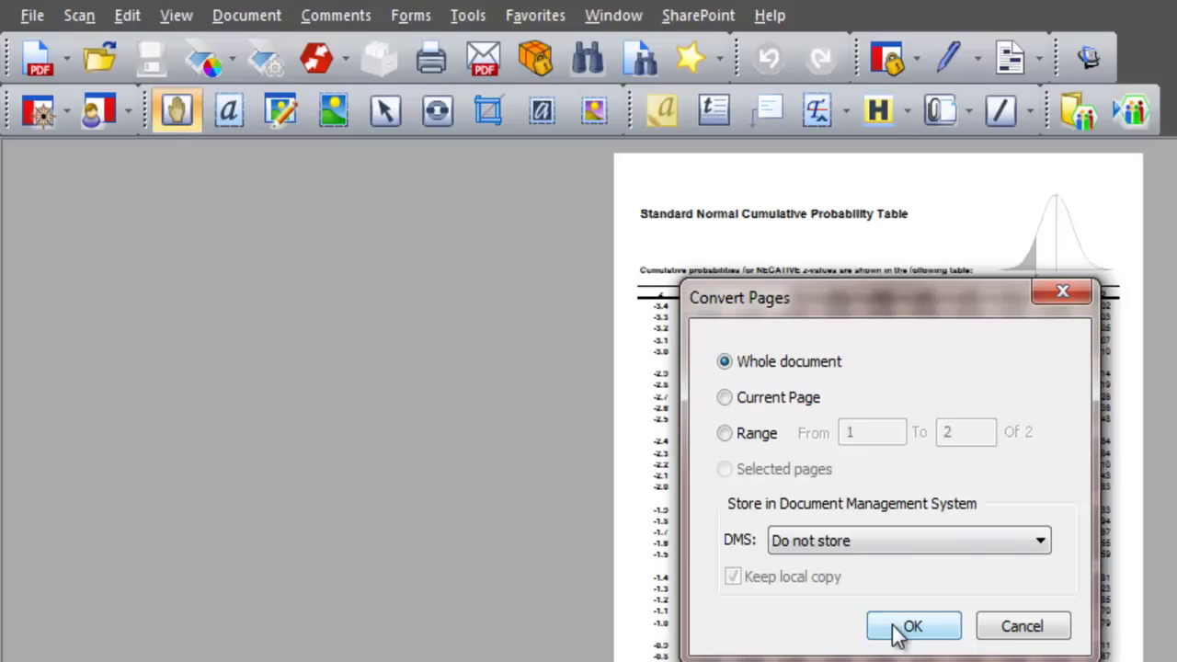
Save the whole table as '5) Convert to excel.xls' and check cells C23 and D24 in Excel.
{"action": "left_click", "coordinate": [904, 630]}
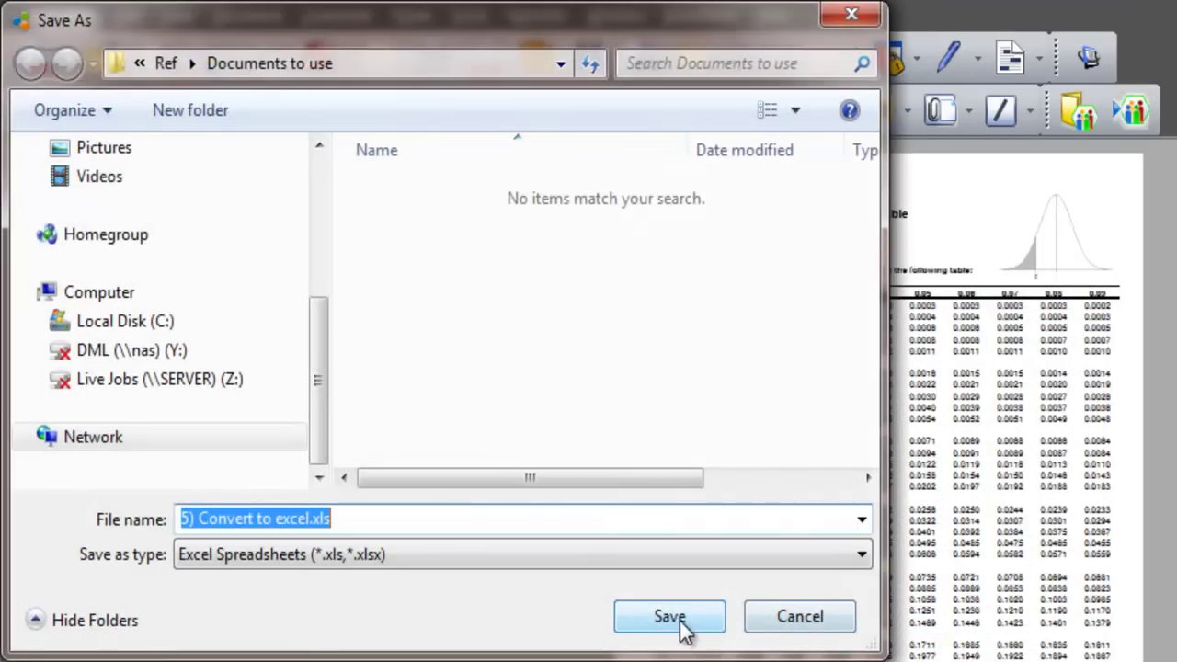
{"action": "left_click", "coordinate": [681, 618]}
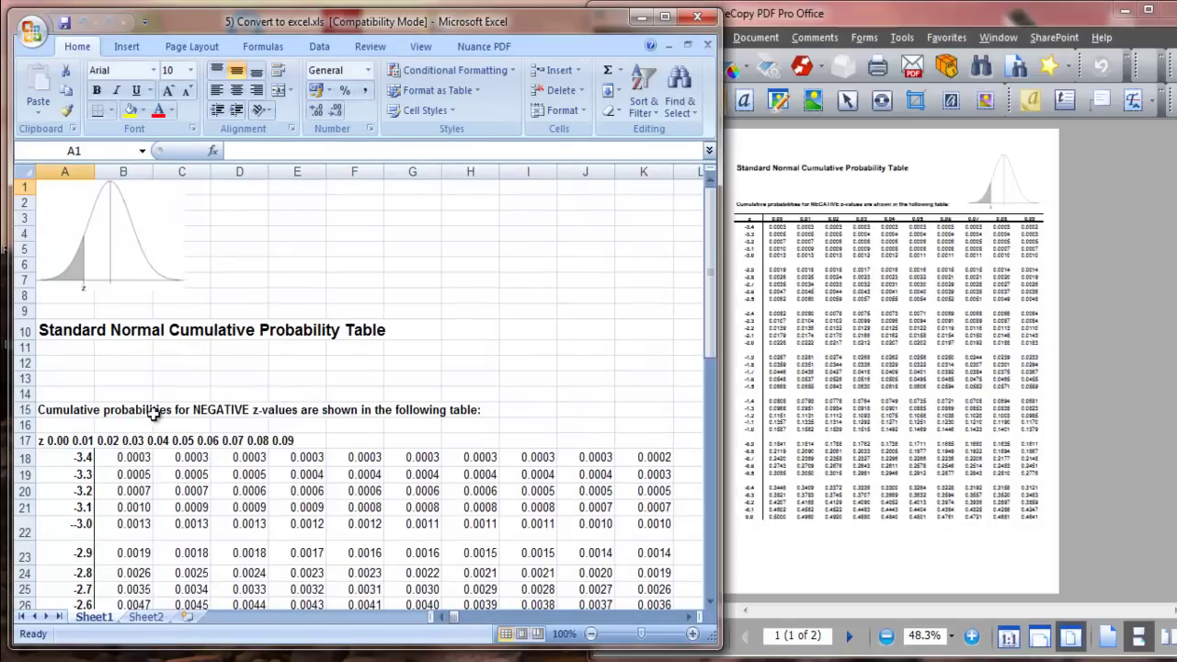
{"action": "scroll", "coordinate": [158, 415], "scroll_direction": "down", "scroll_amount": 2}
{"action": "scroll", "coordinate": [157, 415], "scroll_direction": "down", "scroll_amount": 1}
{"action": "left_click", "coordinate": [178, 416]}
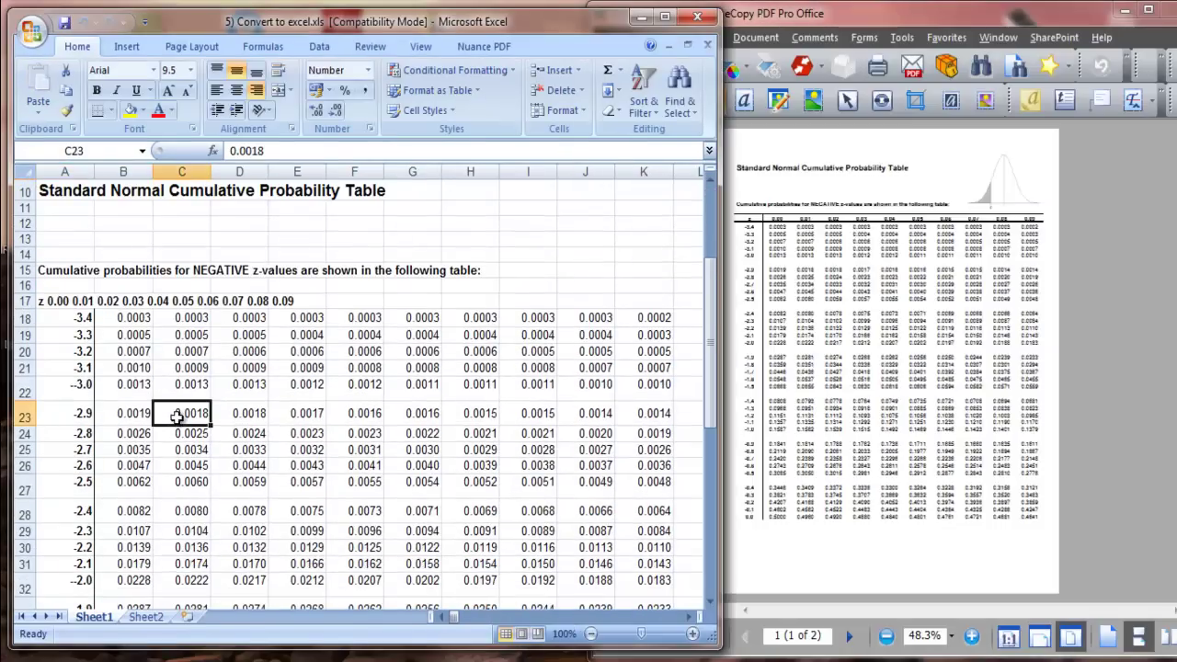
{"action": "left_click", "coordinate": [251, 434]}
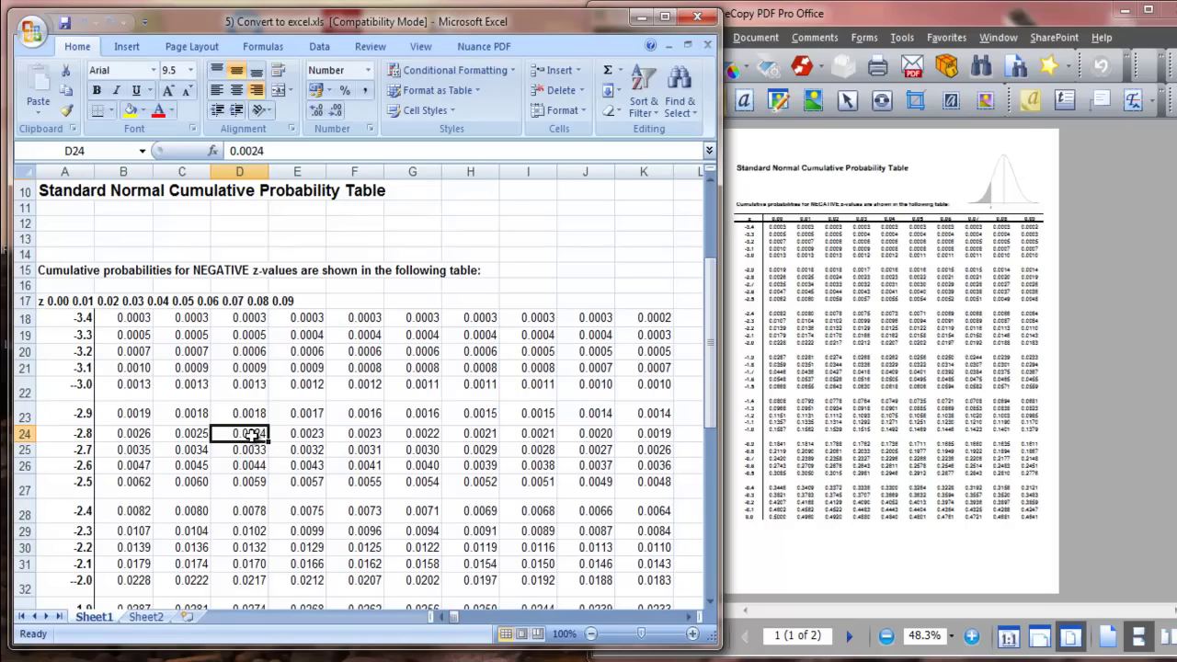